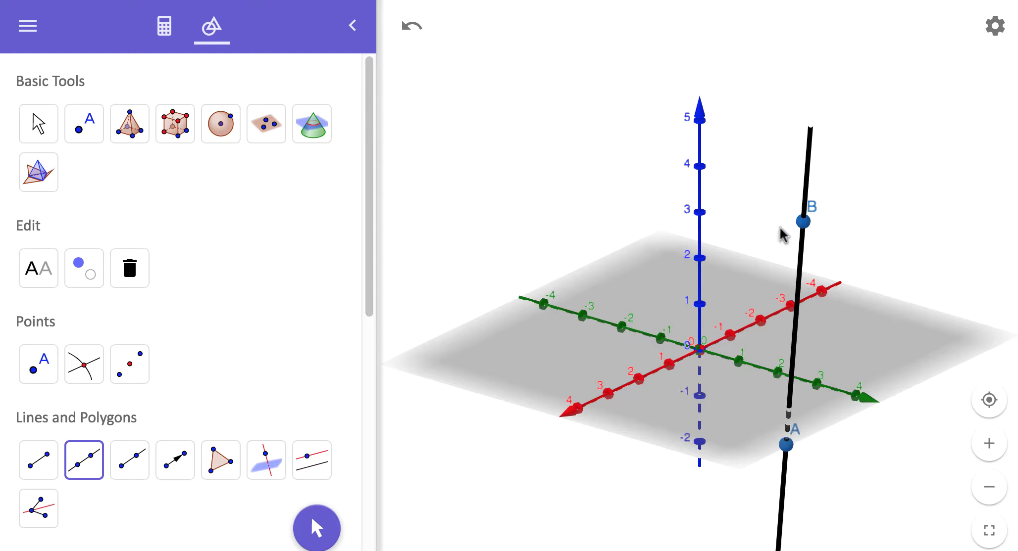
# Enter the parametric line X = (1, 3, -1) + t·(0, 1, 2) in the algebra input.
pyautogui.click(165, 29)
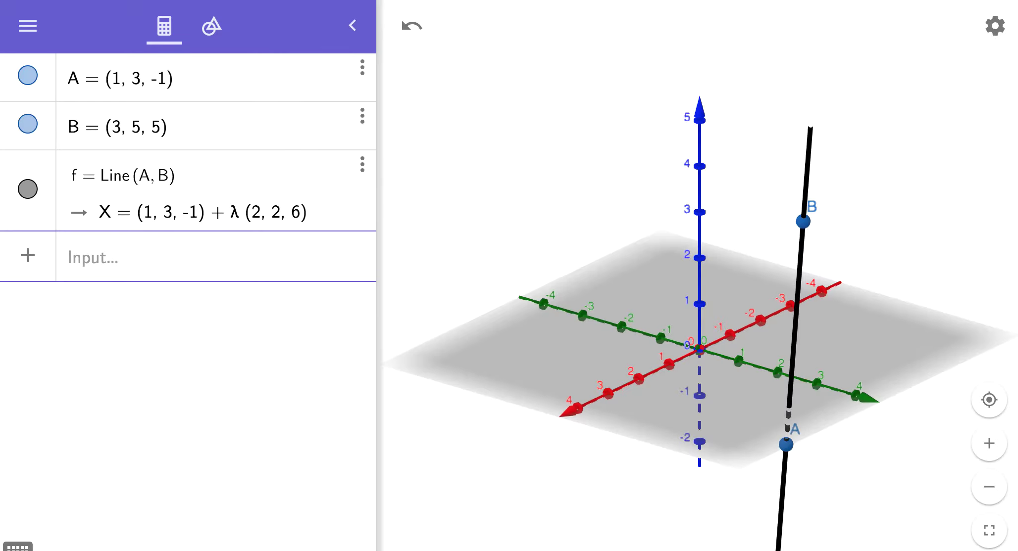
pyautogui.click(114, 266)
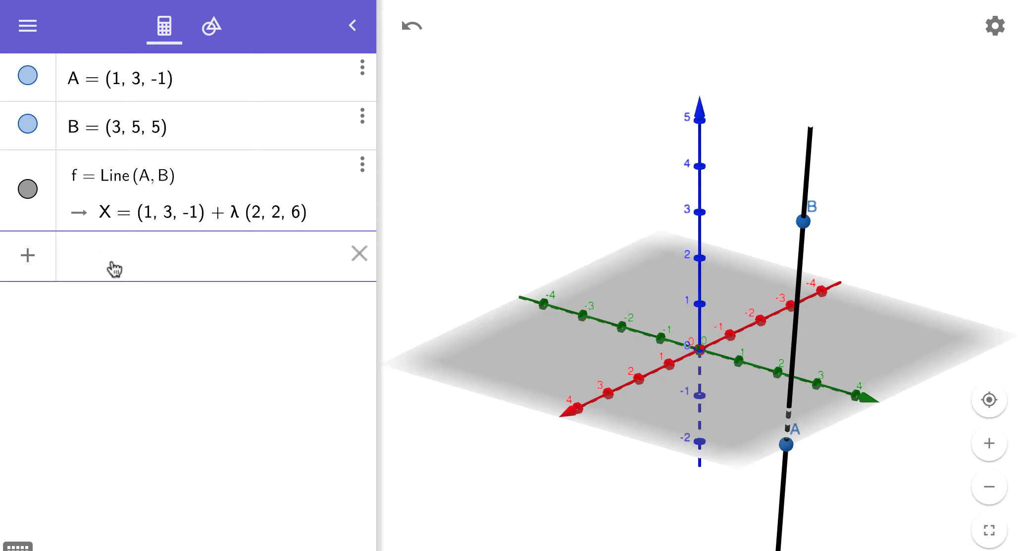
pyautogui.write('X=(')
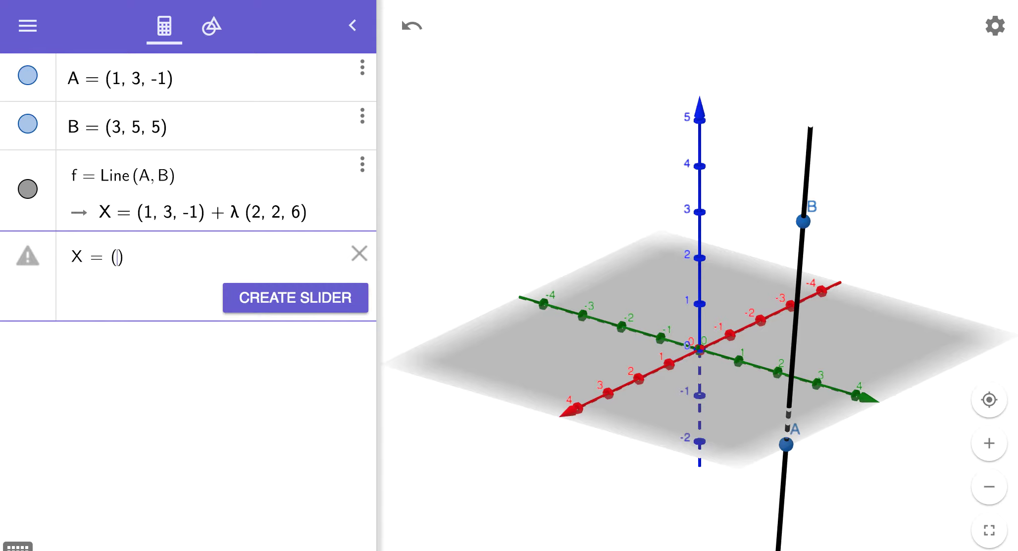
pyautogui.write('1,3,-1')
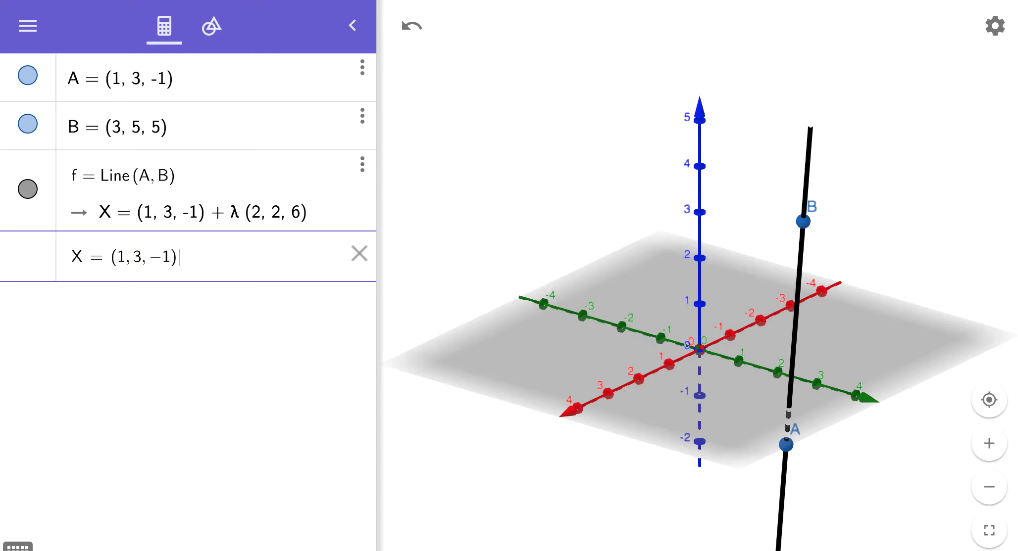
pyautogui.write('+t(0,1')
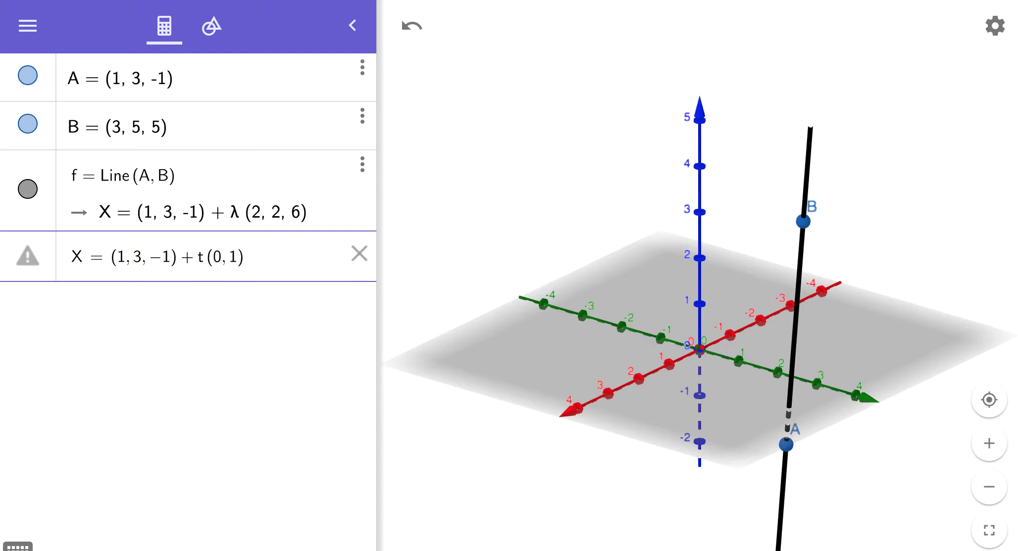
pyautogui.write(',2')
pyautogui.click(205, 262)
pyautogui.write('*')
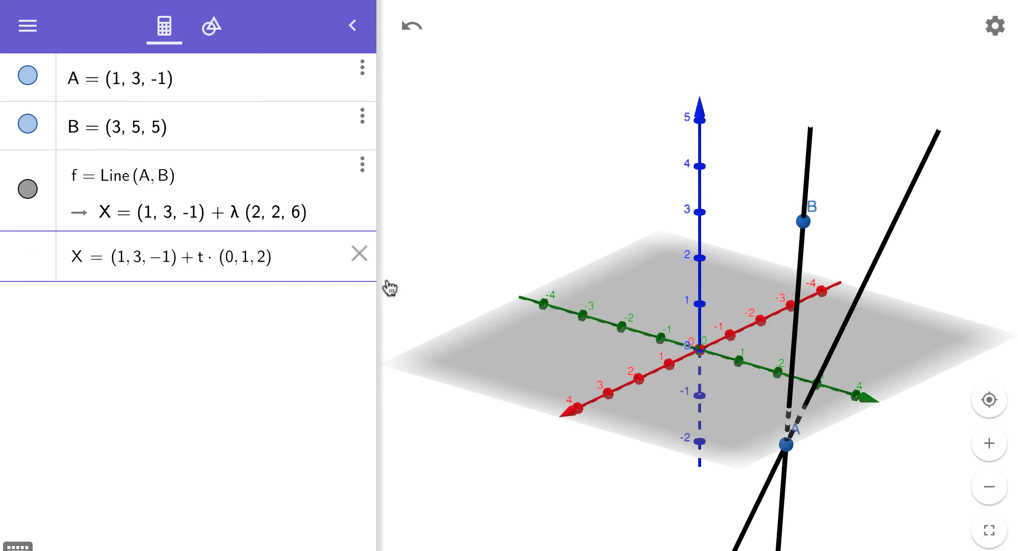
pyautogui.press('Return')
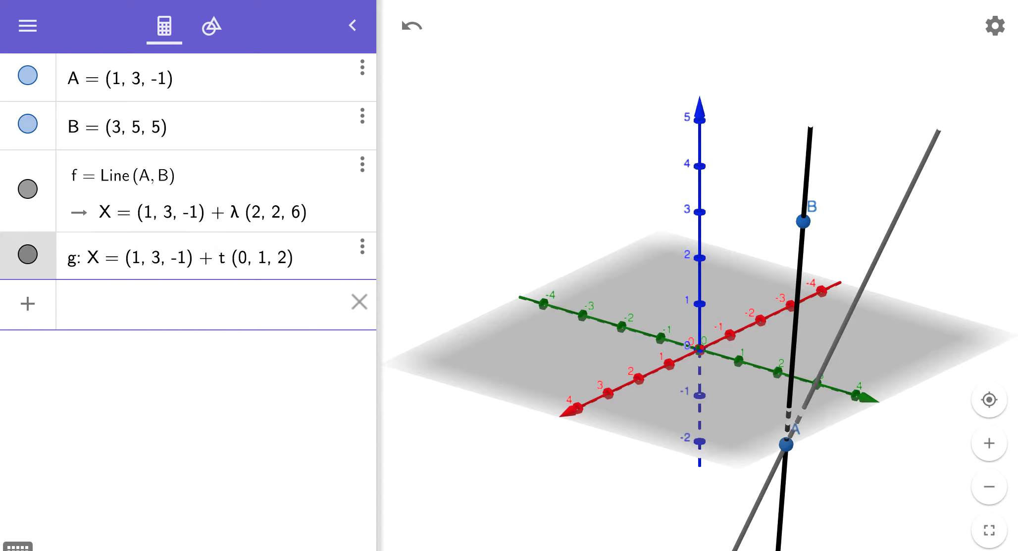
# Set the colour of line g to red (#FF0000) in its settings.
pyautogui.click(362, 249)
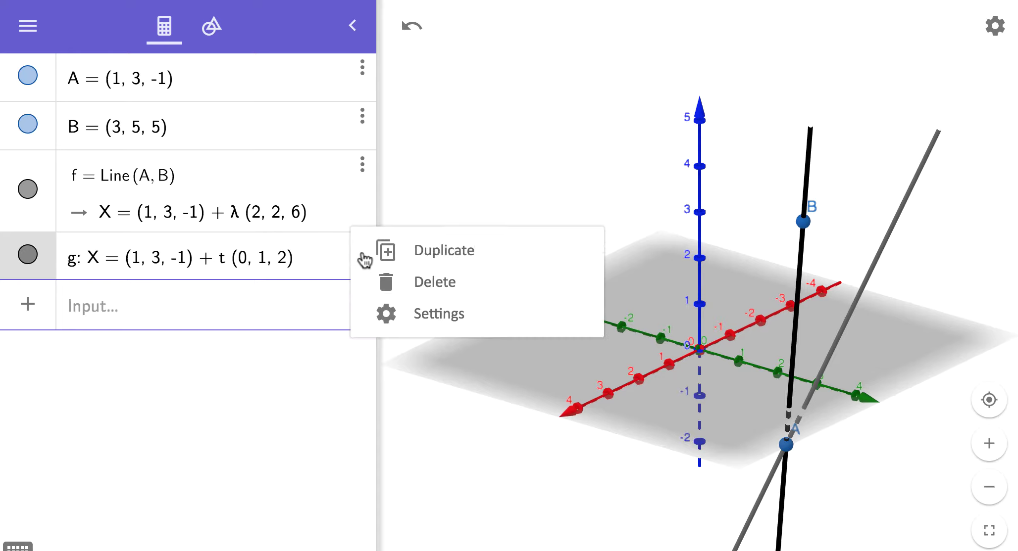
pyautogui.click(421, 317)
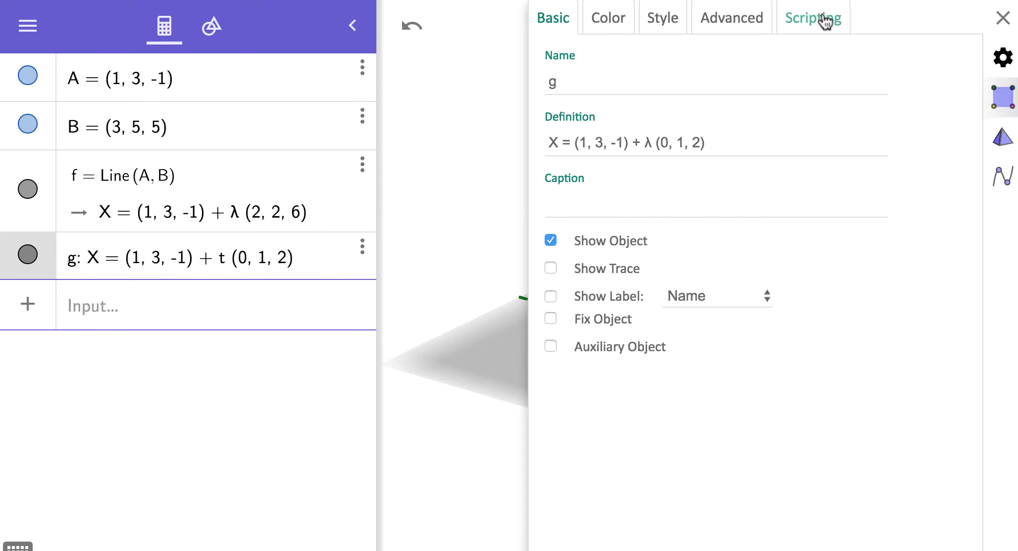
pyautogui.click(609, 18)
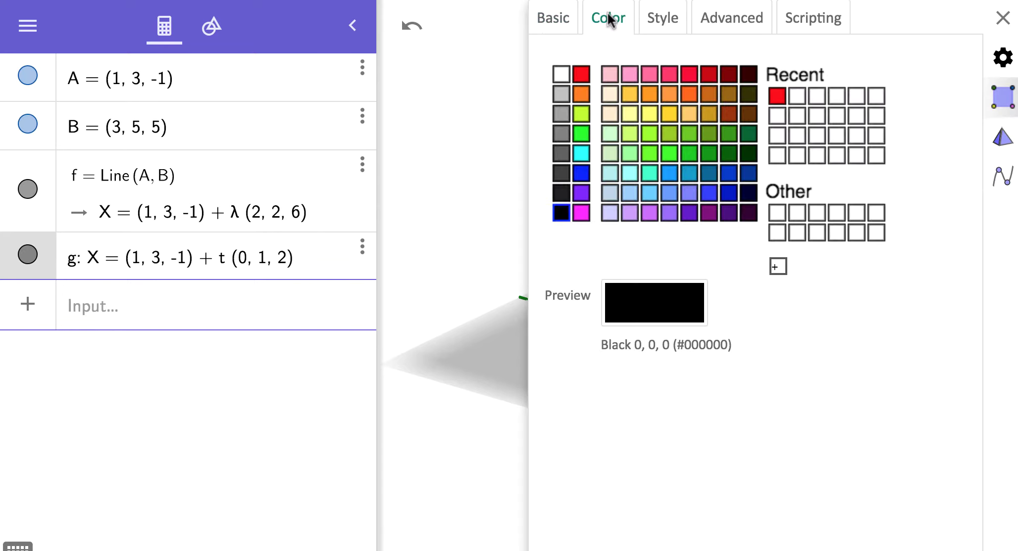
pyautogui.click(581, 74)
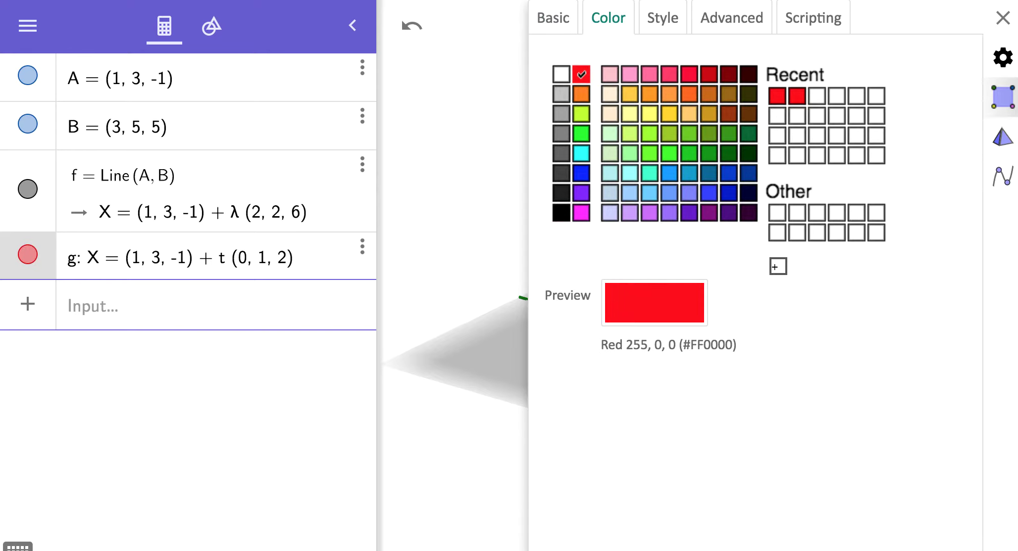
pyautogui.click(1002, 18)
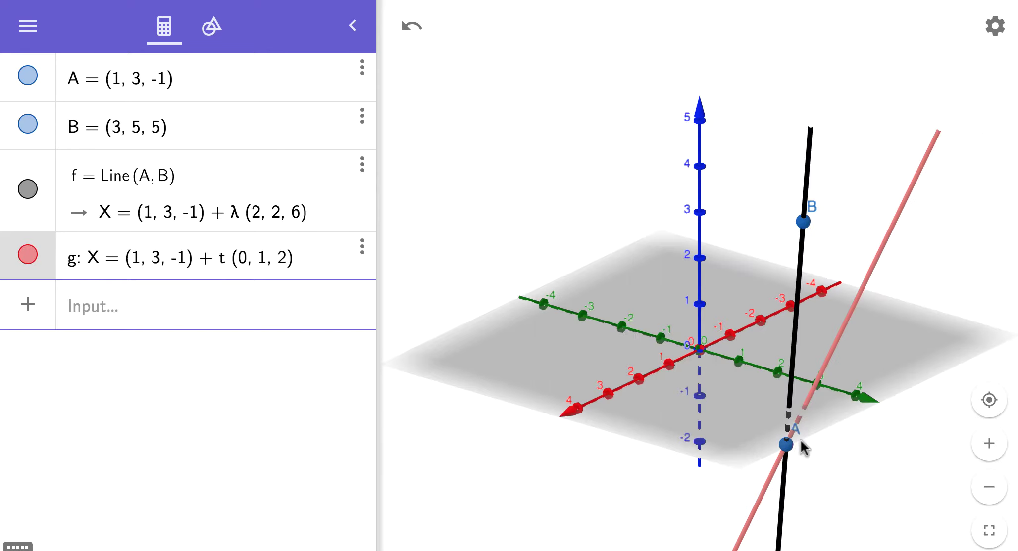
# Delete the red line g from the construction.
pyautogui.moveTo(882, 447); pyautogui.dragTo(919, 400)
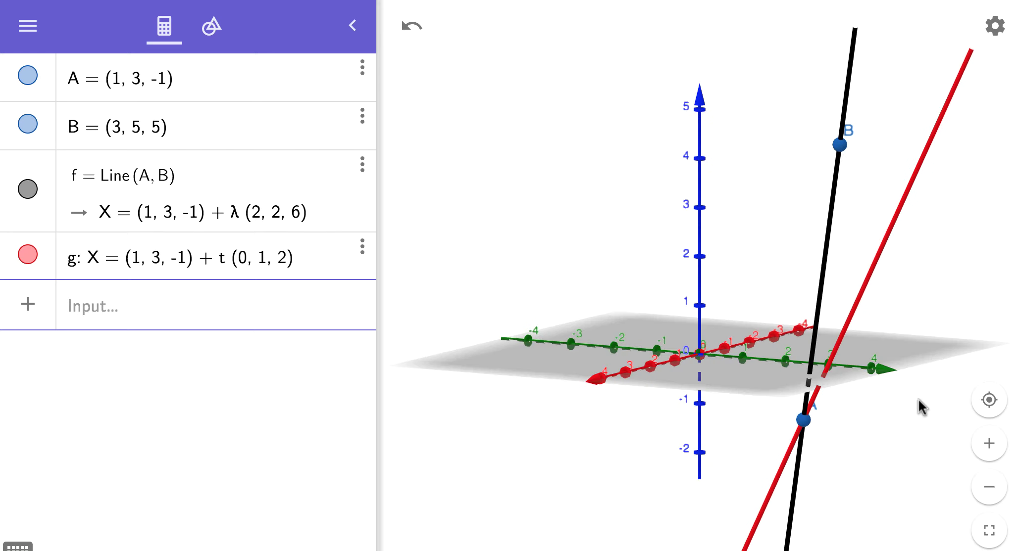
pyautogui.moveTo(807, 424)
pyautogui.click(362, 259)
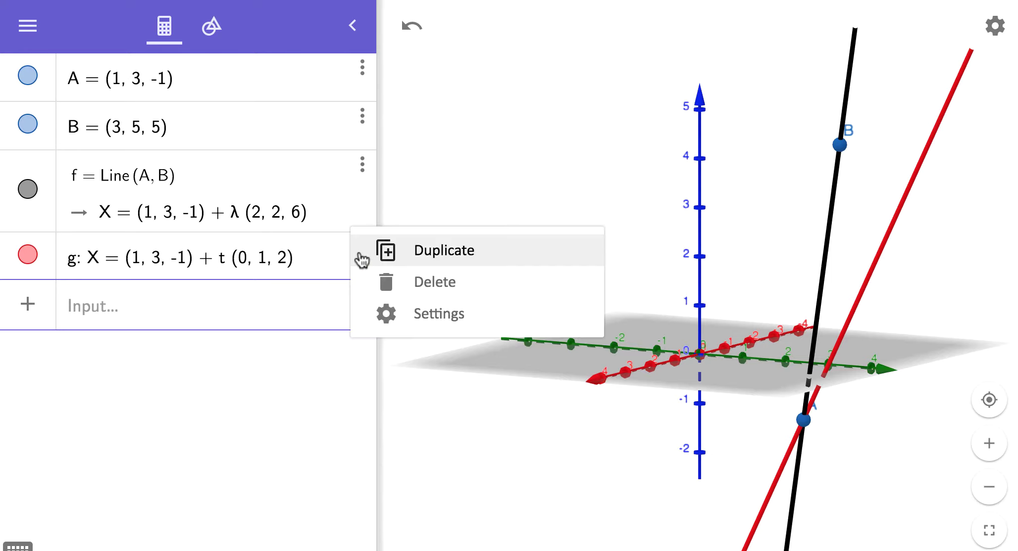
pyautogui.click(416, 280)
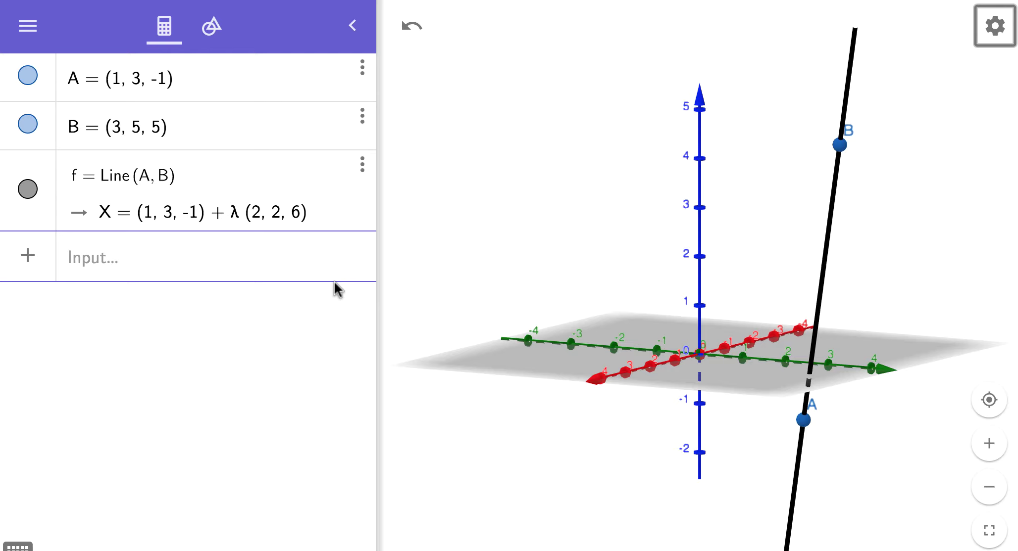
# Define the direction vector m = (0, 1, 2).
pyautogui.click(266, 259)
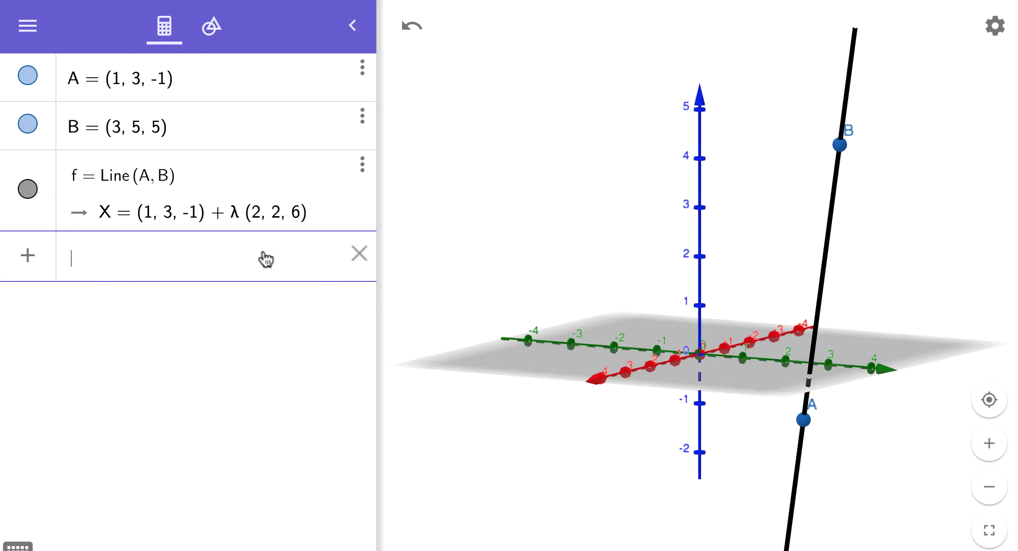
pyautogui.write('m ')
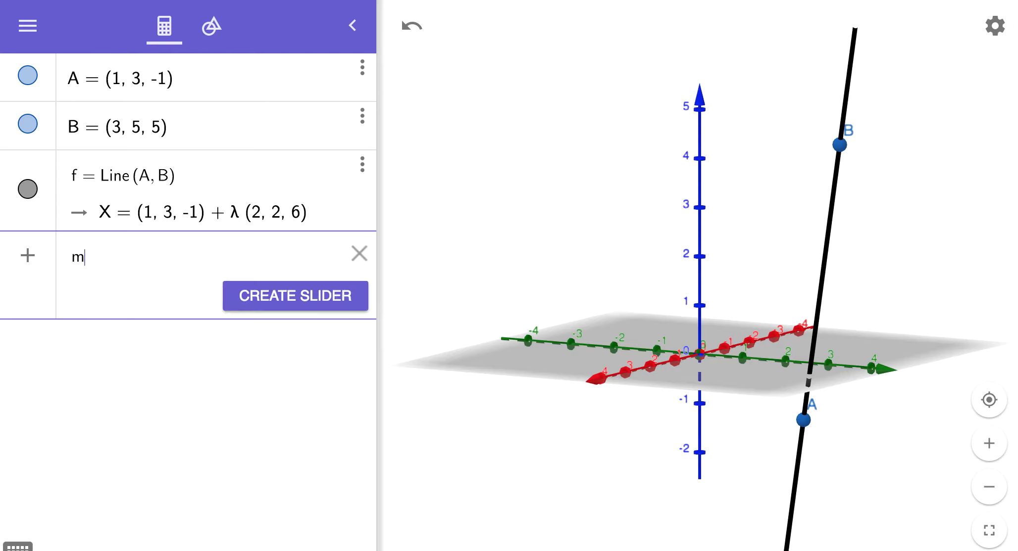
pyautogui.write('= (')
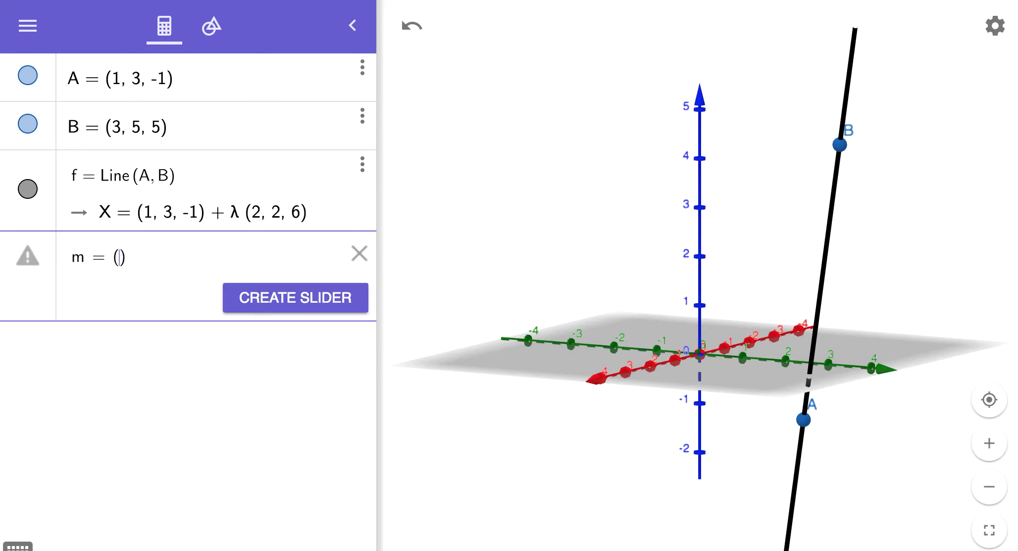
pyautogui.write('0, 1, ')
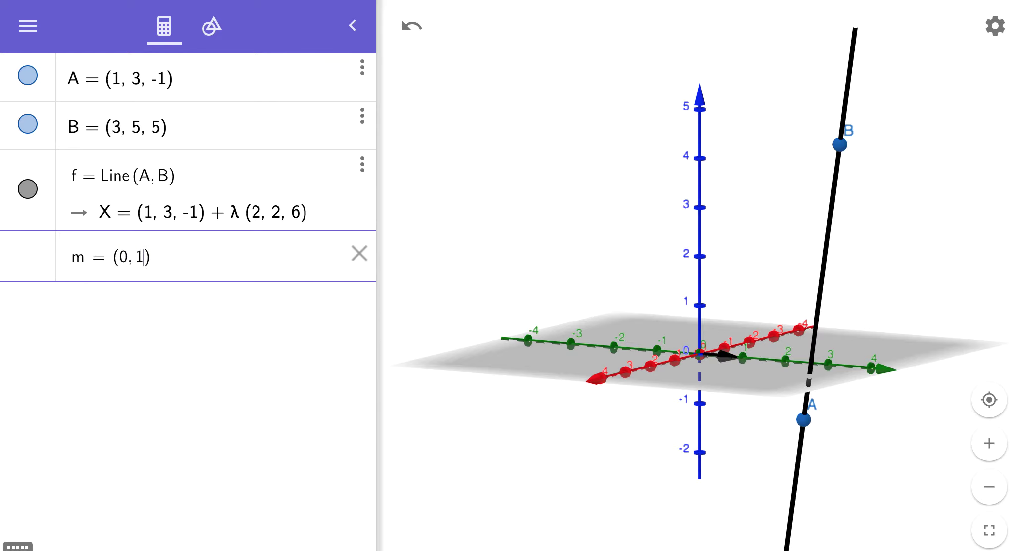
pyautogui.write('2')
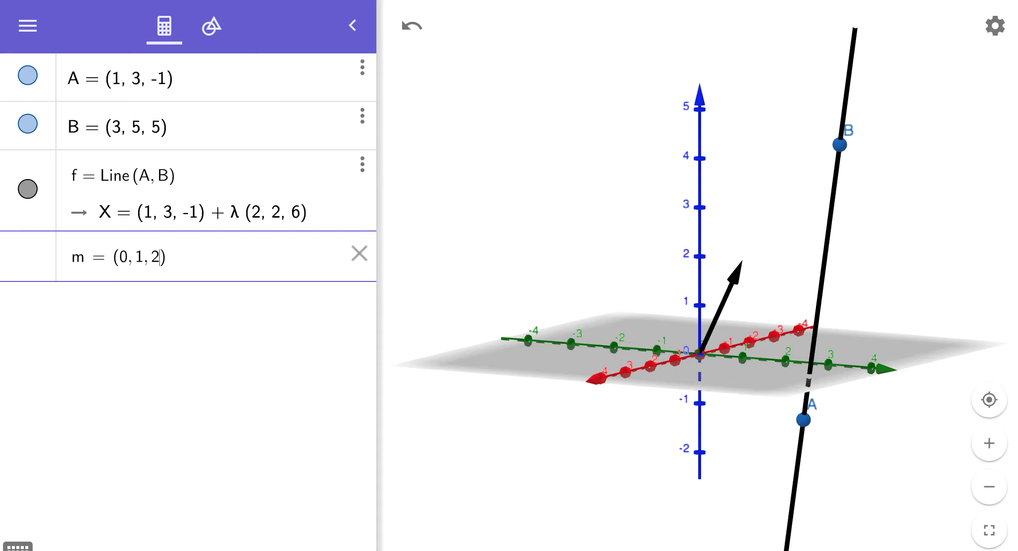
pyautogui.press('Return')
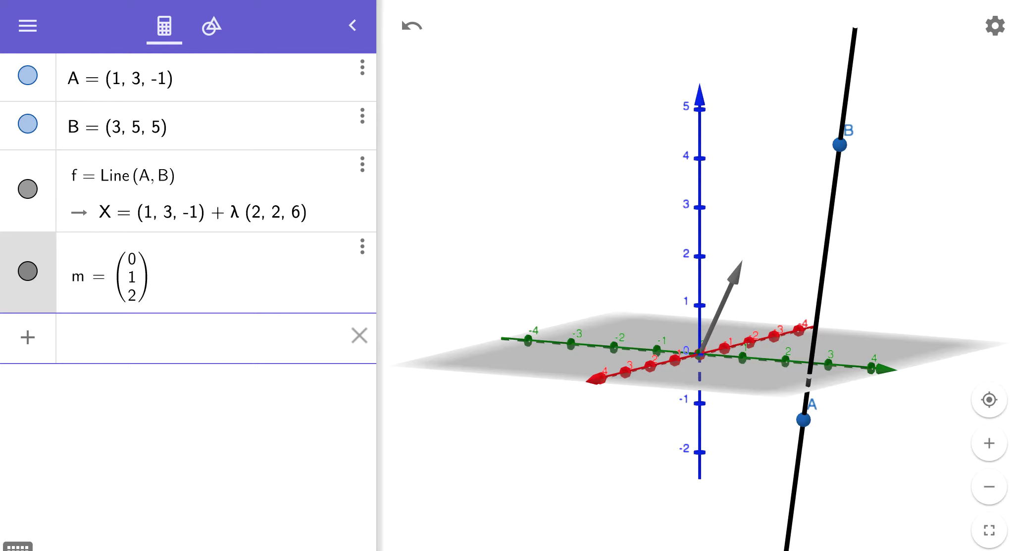
# Enter a line through point A with direction vector m using the equation X = A + t·m.
pyautogui.write('X')
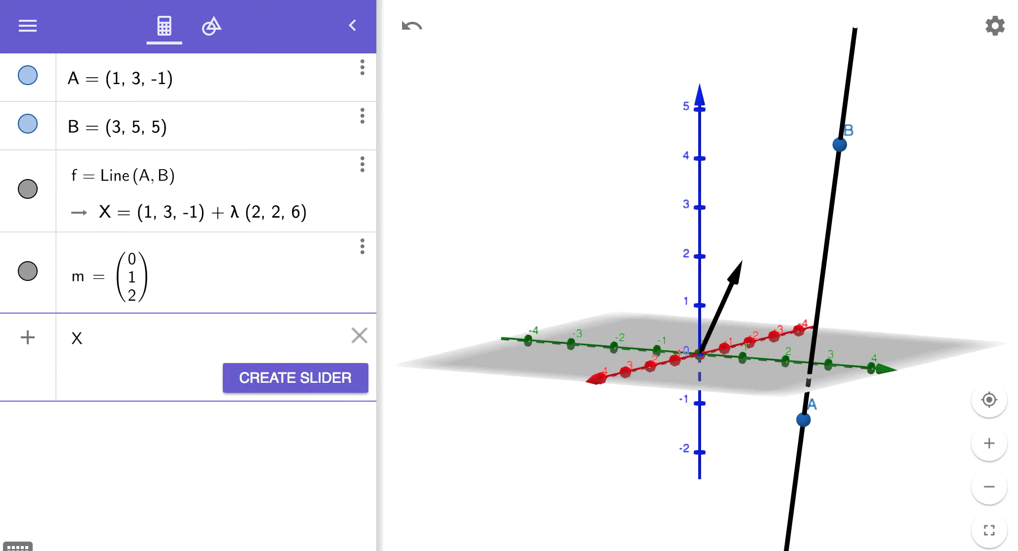
pyautogui.write('=A')
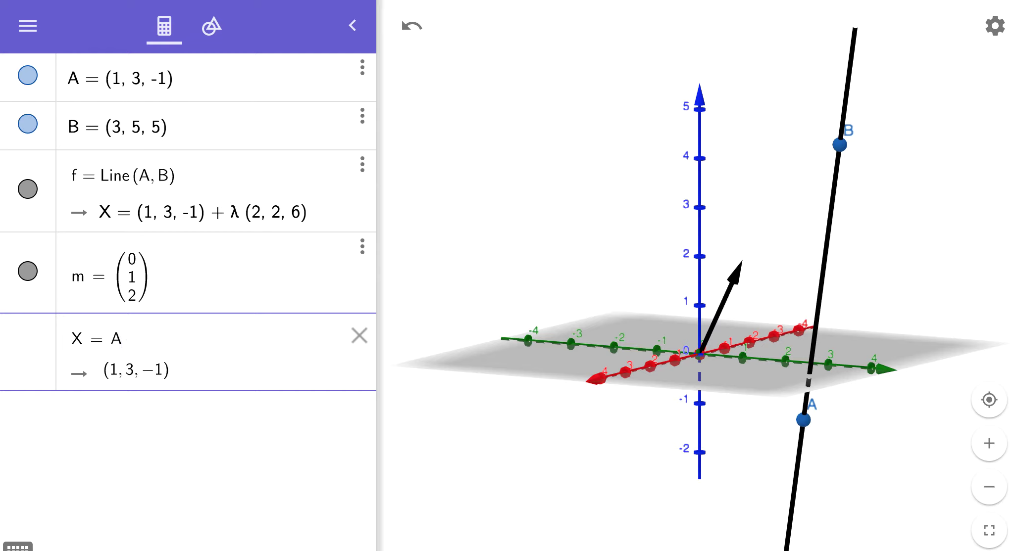
pyautogui.write('+')
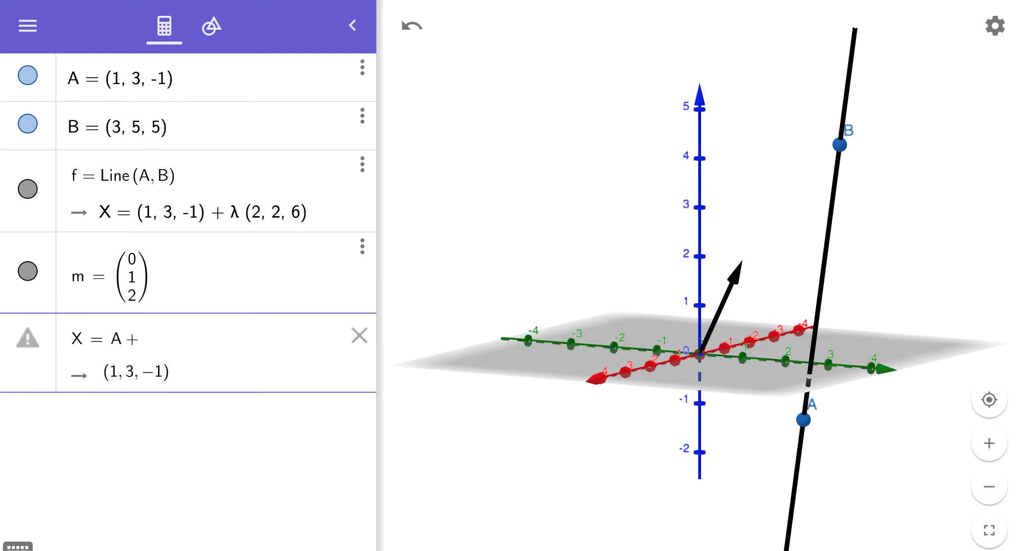
pyautogui.write('t ·')
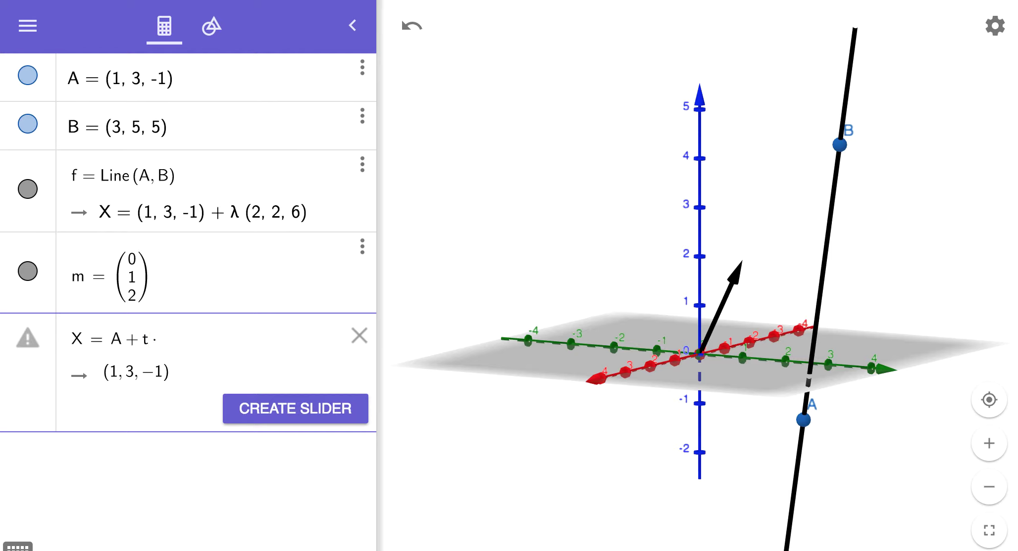
pyautogui.write('*m')
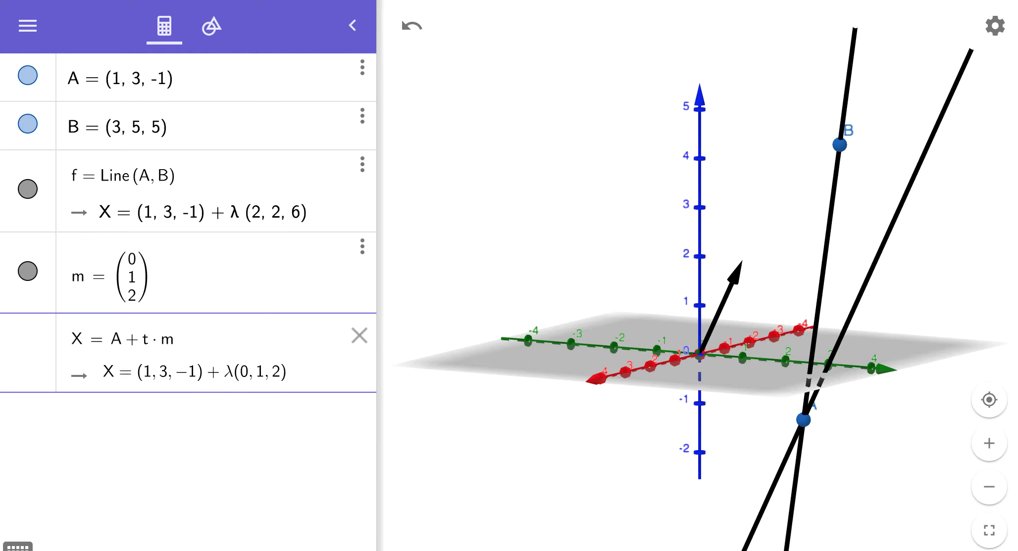
pyautogui.press('Return')
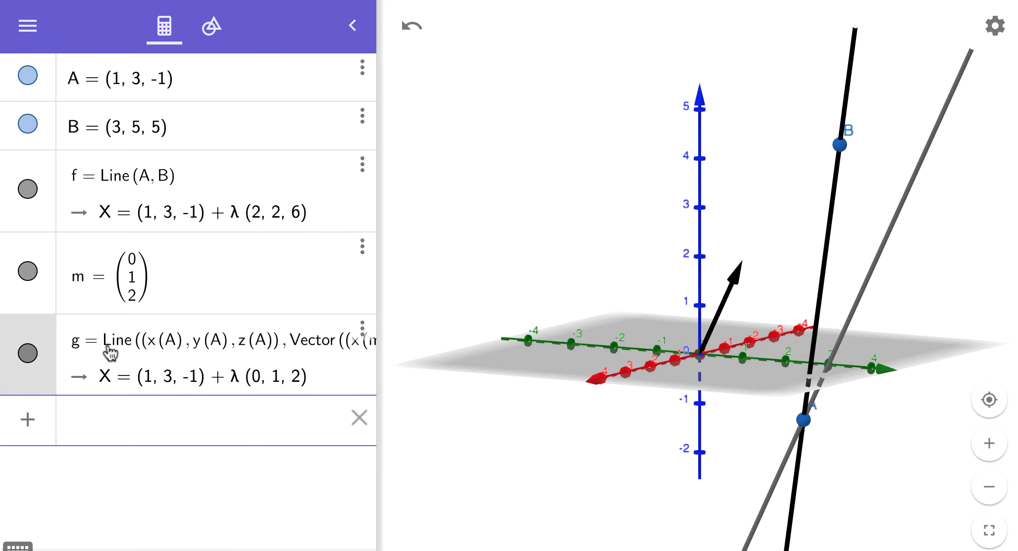
# Delete the line defined from point A and vector m.
pyautogui.hscroll(3, 158, 347)
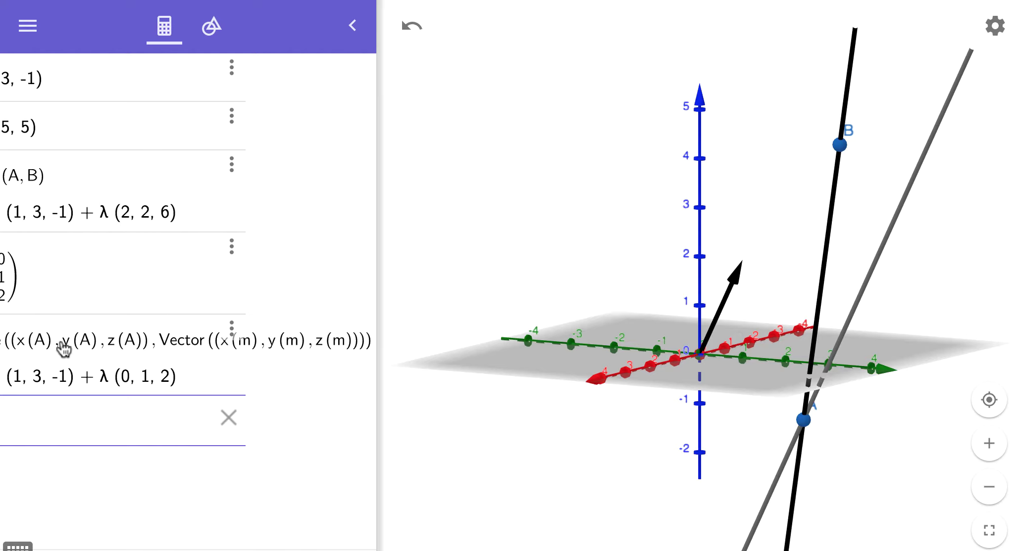
pyautogui.hscroll(-3, 282, 341)
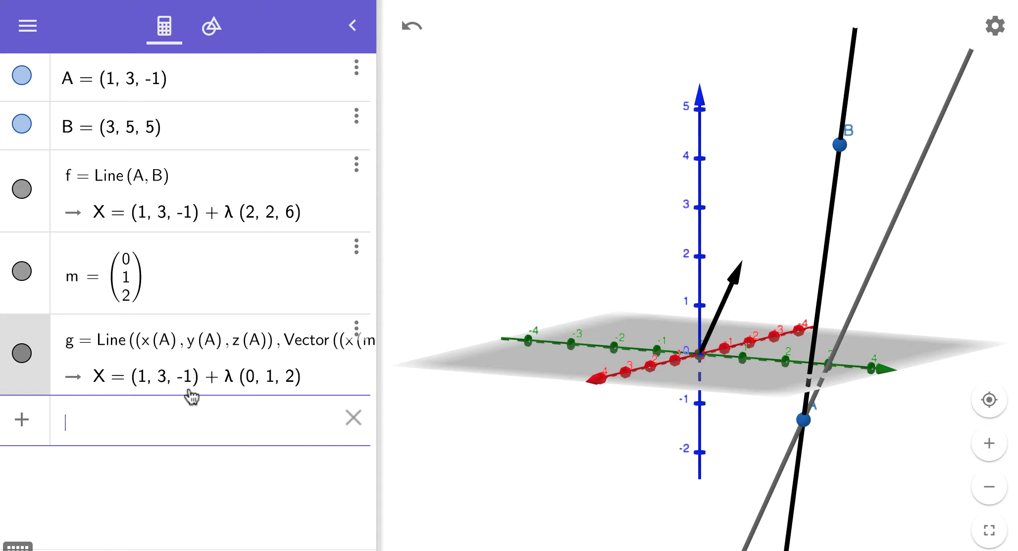
pyautogui.click(356, 330)
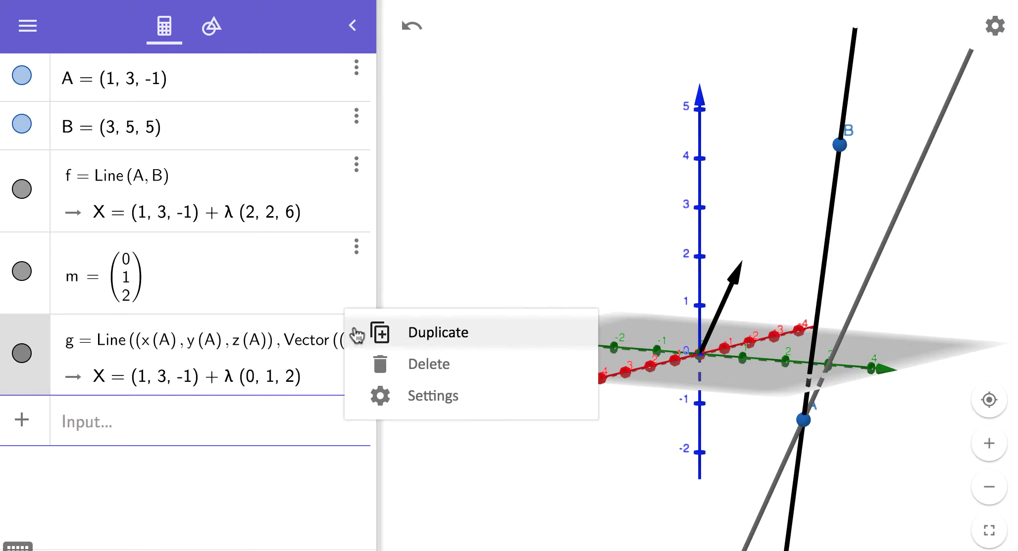
pyautogui.click(429, 366)
# Define the position vector a = (1, 3, -1) in the algebra input.
pyautogui.click(221, 349)
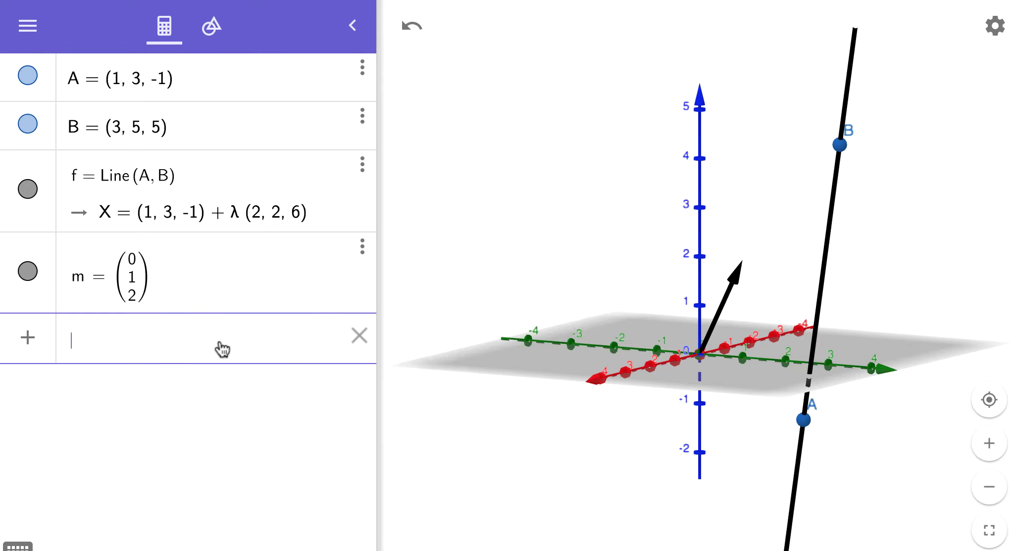
pyautogui.write('a ')
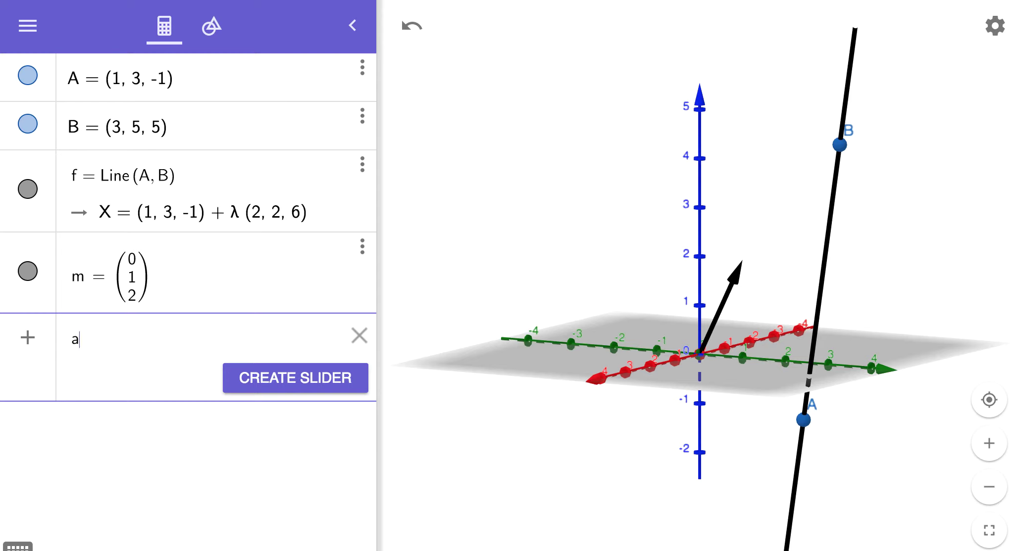
pyautogui.write('= ')
pyautogui.write('(1,3,1')
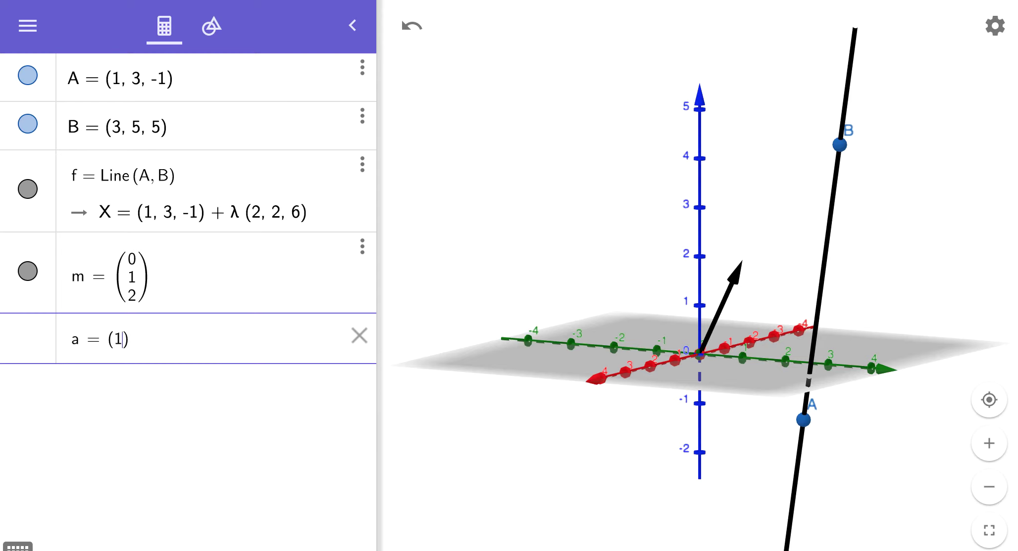
pyautogui.press('BackSpace')
pyautogui.write('-1')
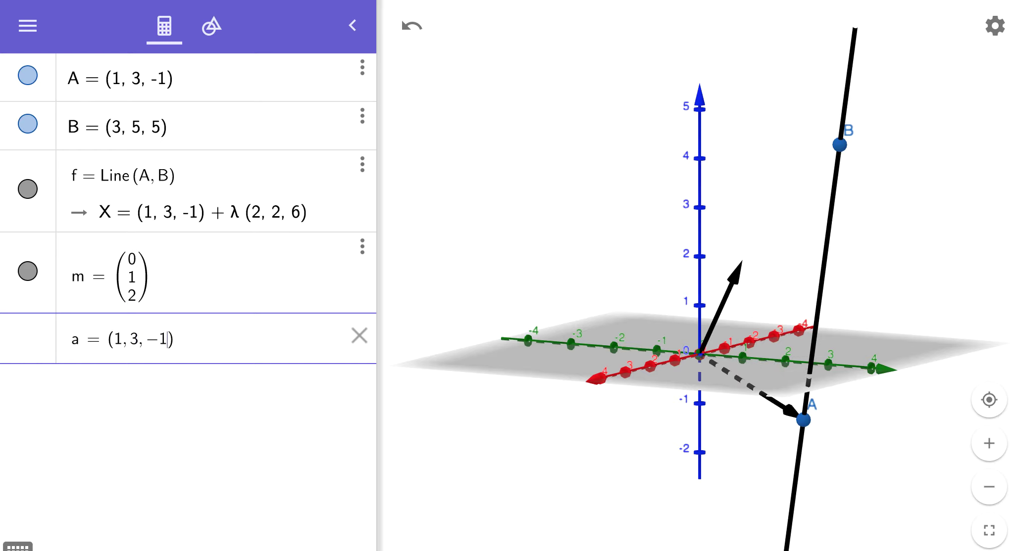
pyautogui.press('Return')
# Enter a line from position vector a and direction vector m using the equation X = a + t·m.
pyautogui.write('X=a+t')
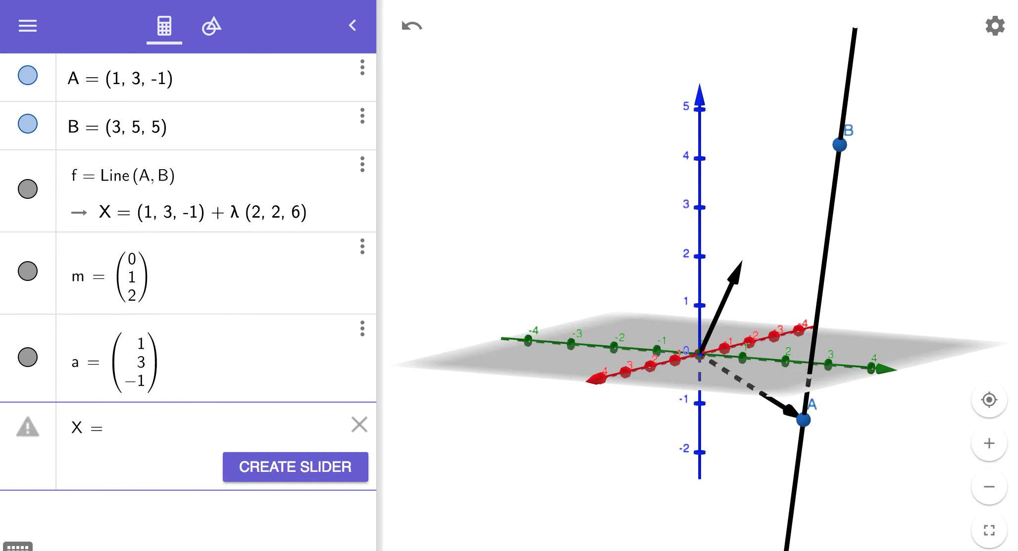
pyautogui.write('*m')
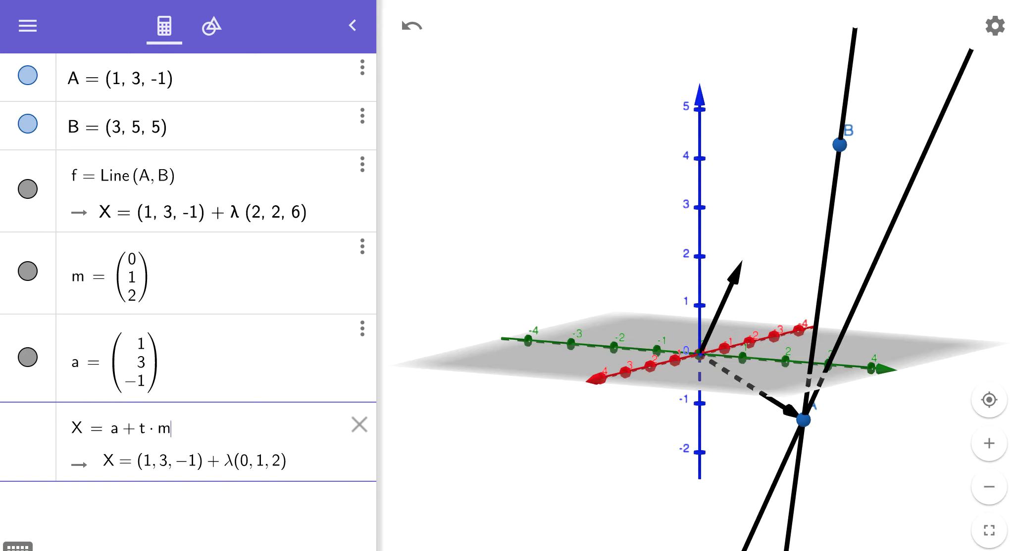
pyautogui.press('Return')
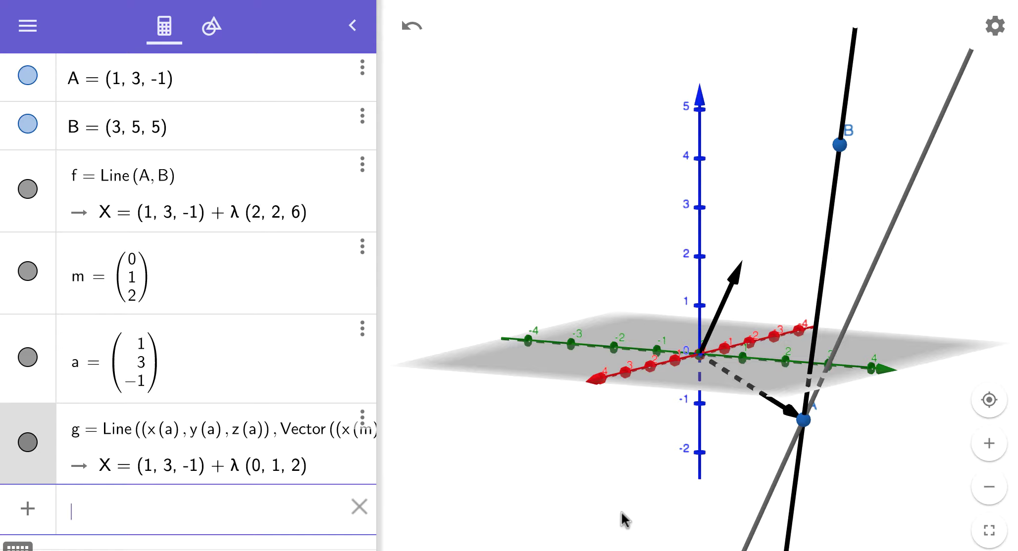
# Hide the line through A and B, along with point B, in the 3D view.
pyautogui.moveTo(877, 482); pyautogui.dragTo(768, 461)
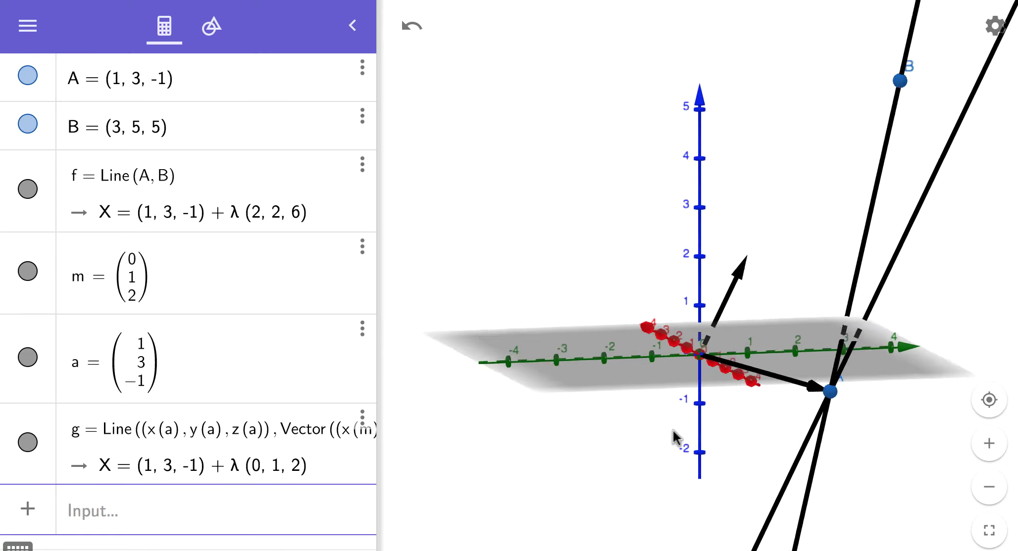
pyautogui.click(362, 167)
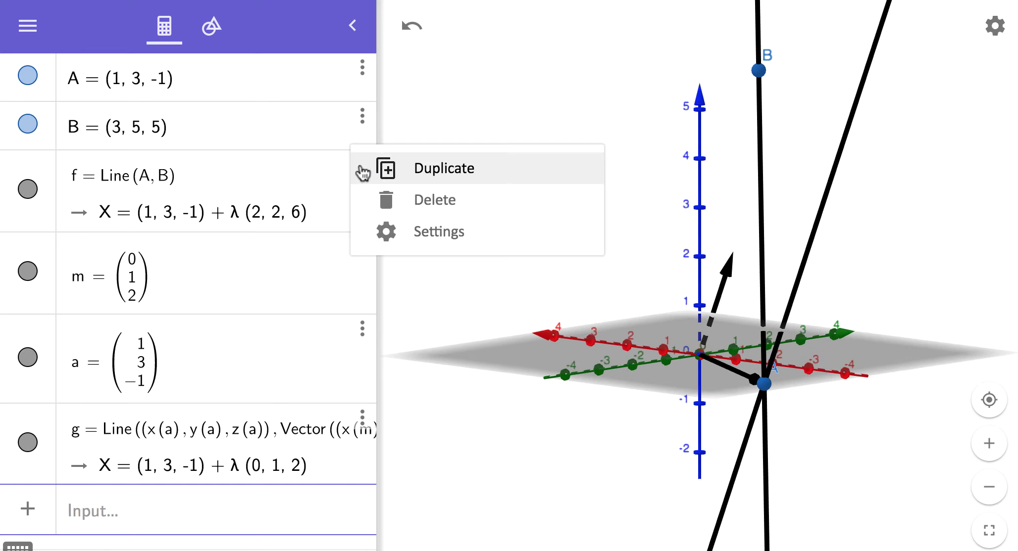
pyautogui.click(27, 190)
pyautogui.click(28, 125)
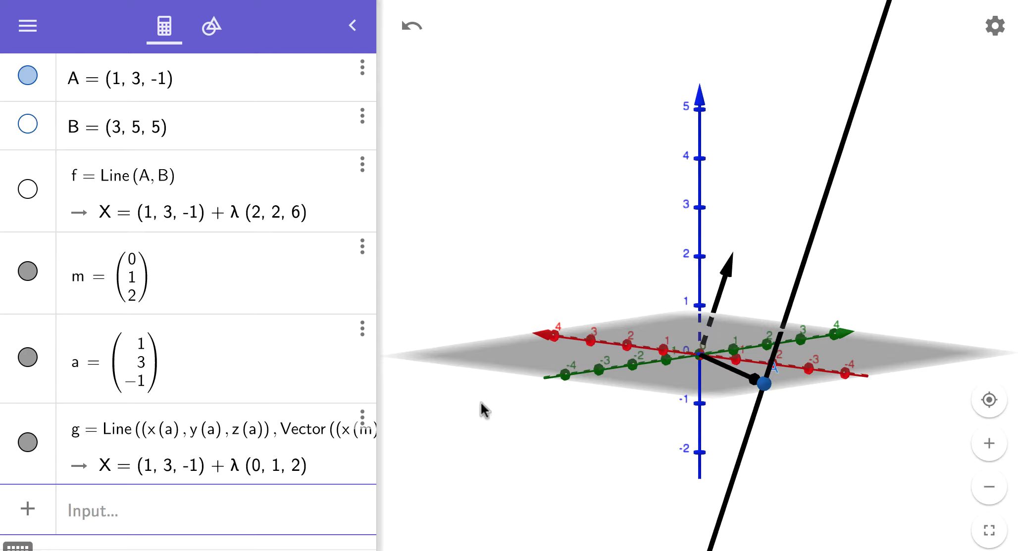
# Hide line g, vectors a and m, and point A so that only the axes and plane are displayed.
pyautogui.moveTo(525, 274); pyautogui.dragTo(561, 296)
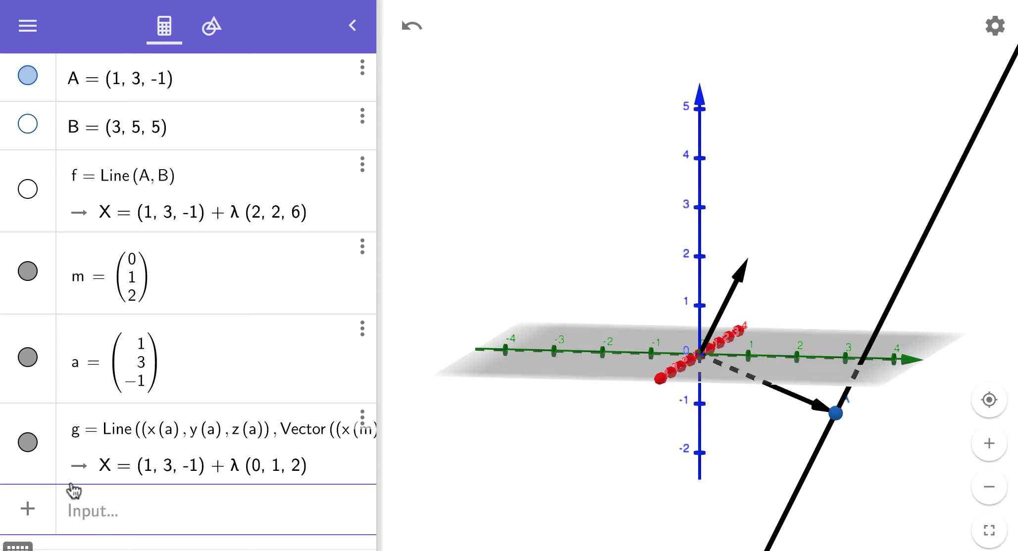
pyautogui.click(102, 513)
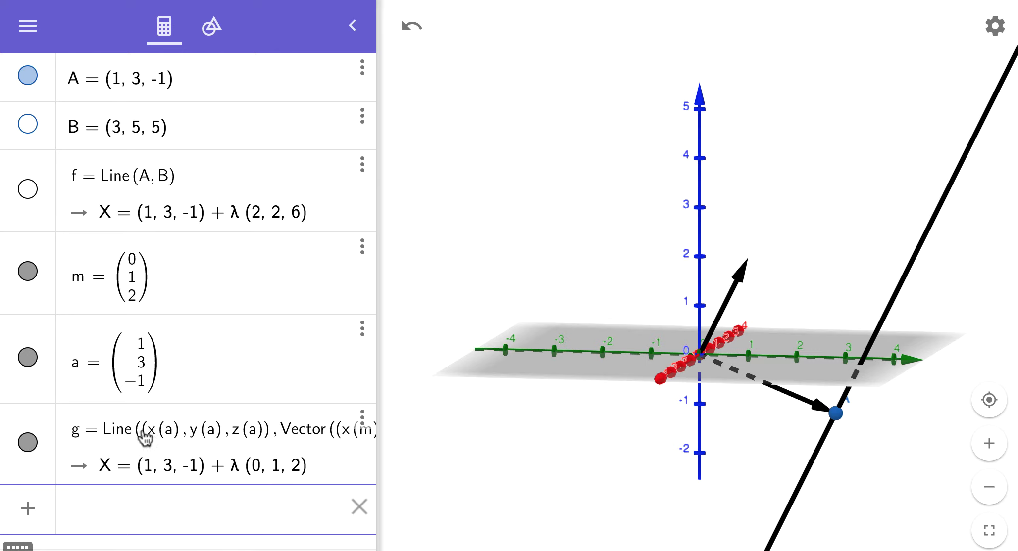
pyautogui.click(28, 442)
pyautogui.click(27, 357)
pyautogui.click(27, 271)
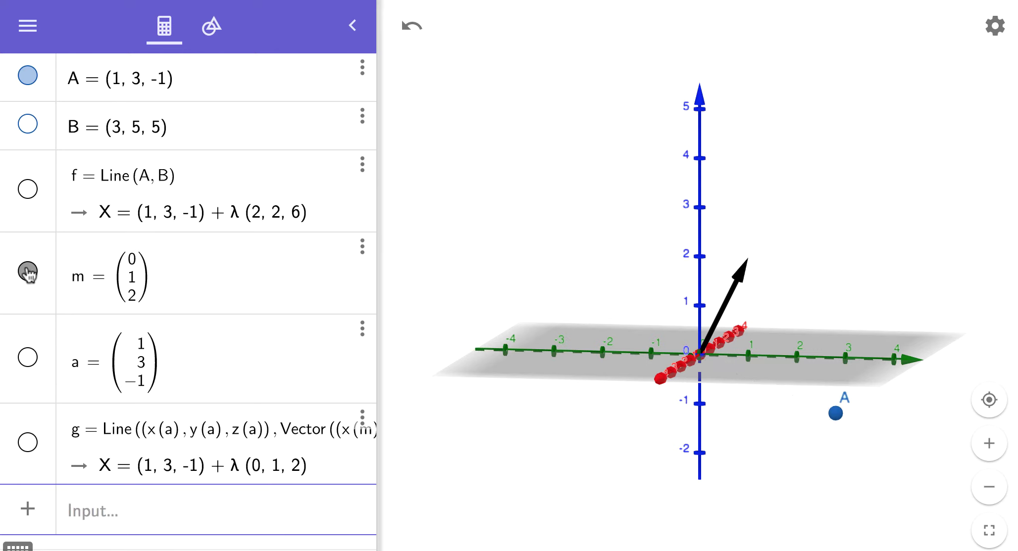
pyautogui.click(28, 77)
# Create a 3D parametric curve with expressions 1 + 2t, 6 − t and 5 + 8, using parameter t from −15 to 15.
pyautogui.click(117, 513)
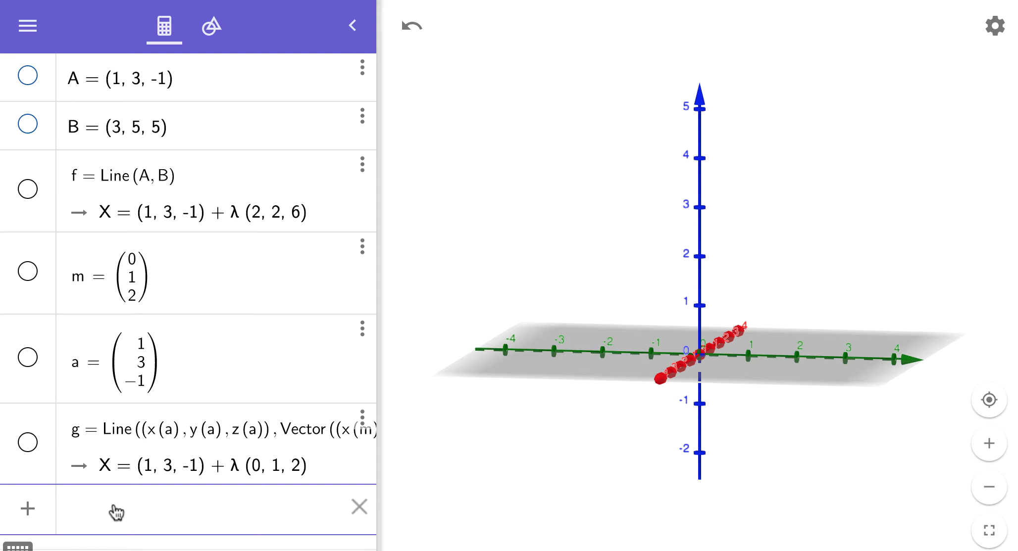
pyautogui.write('cur')
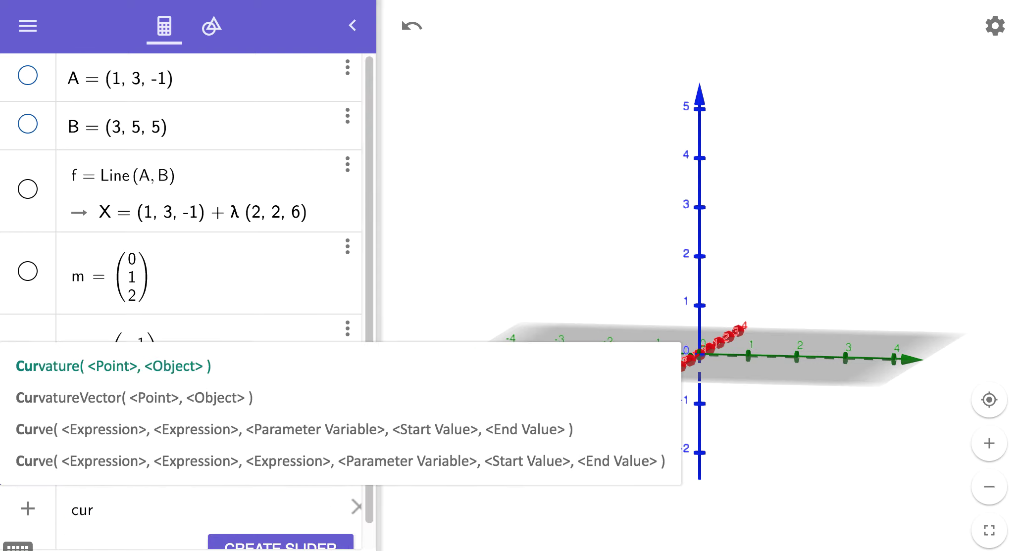
pyautogui.write('ve')
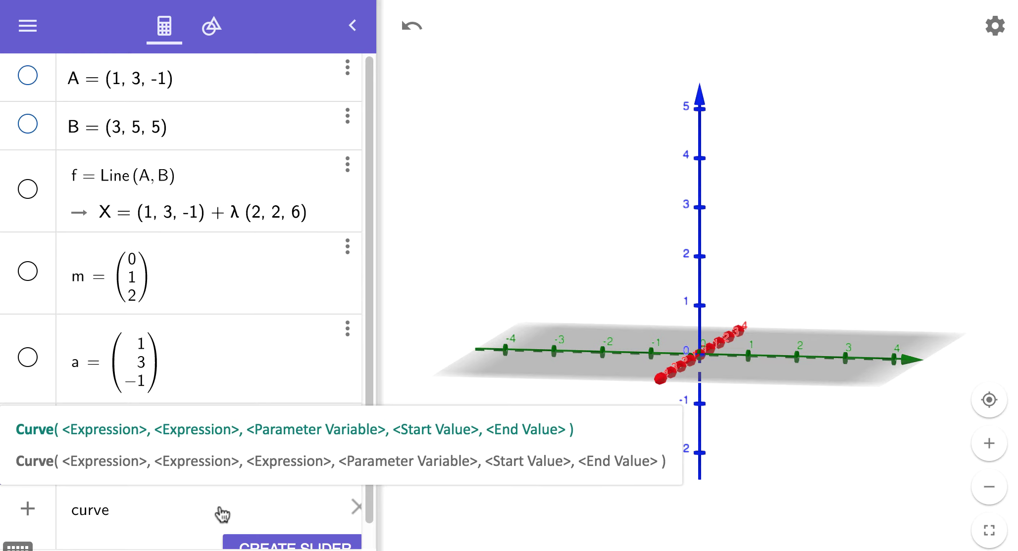
pyautogui.write('(')
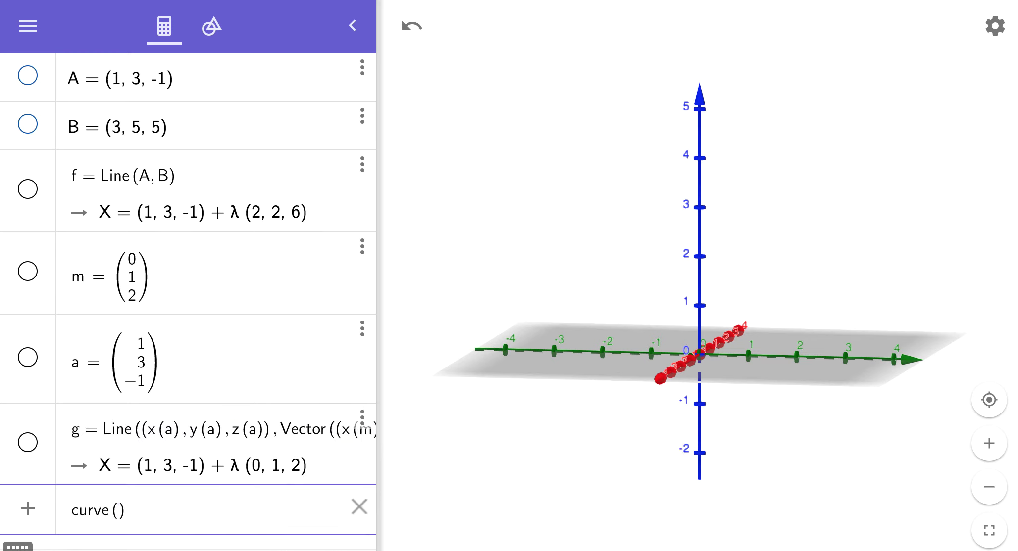
pyautogui.write('1 + 2t, 6 - ')
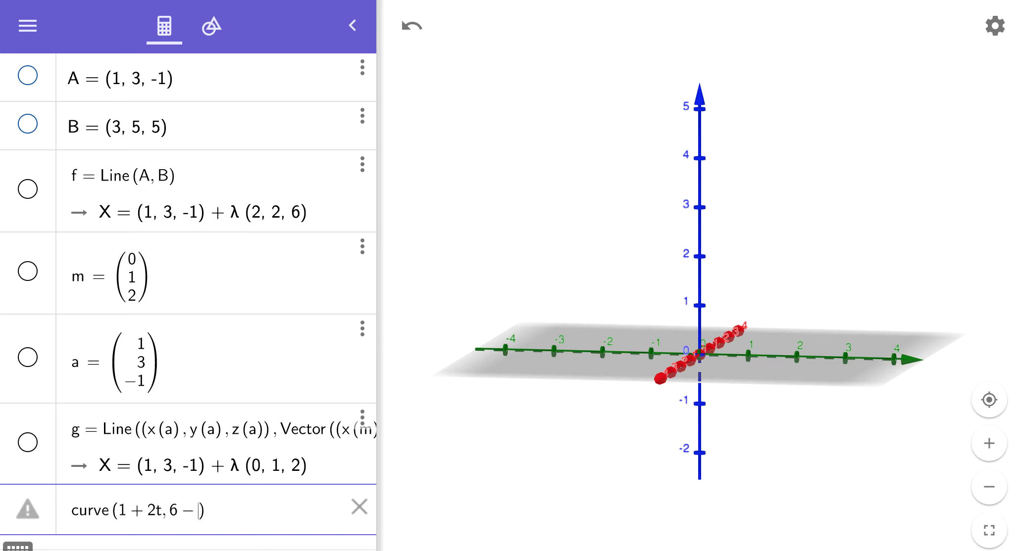
pyautogui.write('t, 5 + 8, ')
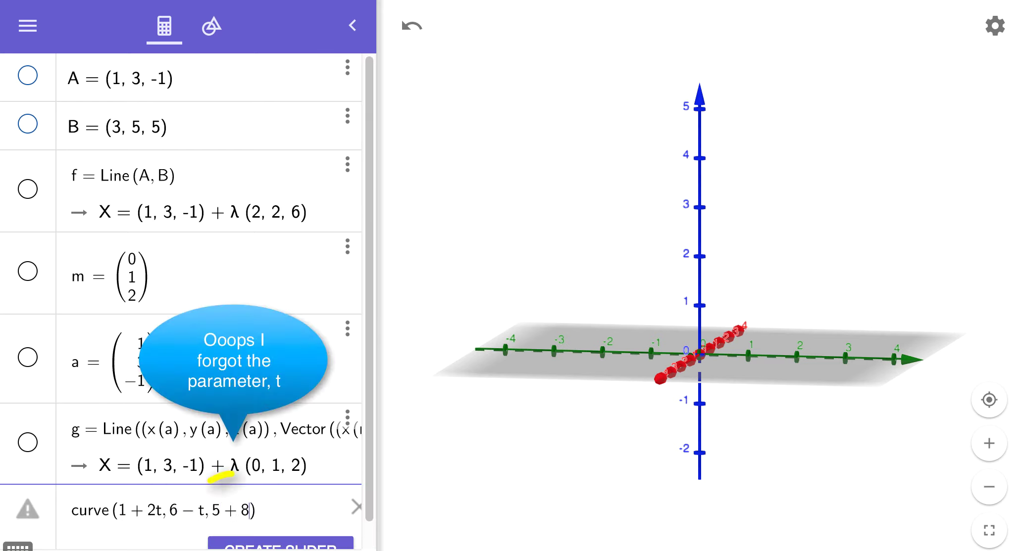
pyautogui.write('t')
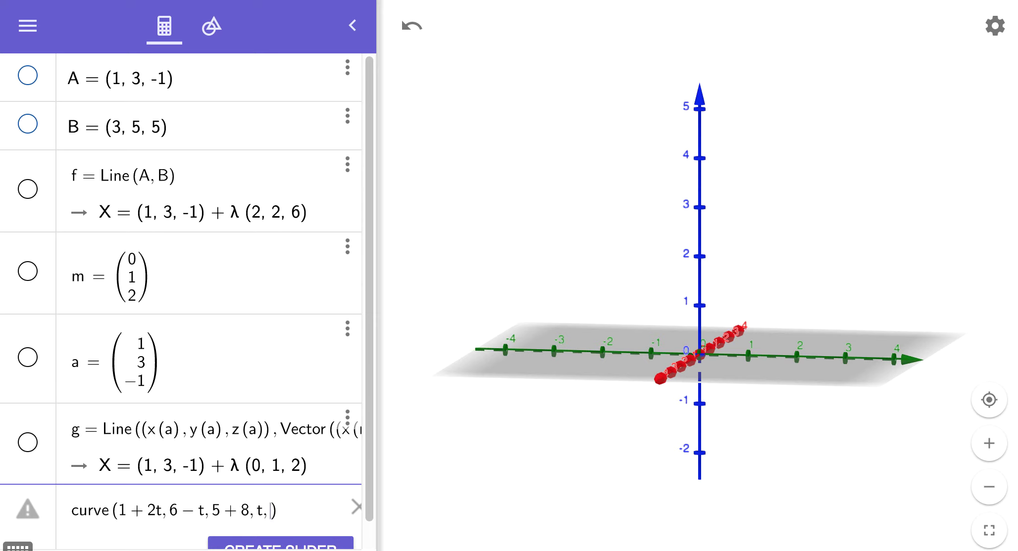
pyautogui.write(', -1')
pyautogui.write('5, ')
pyautogui.write('15, 15')
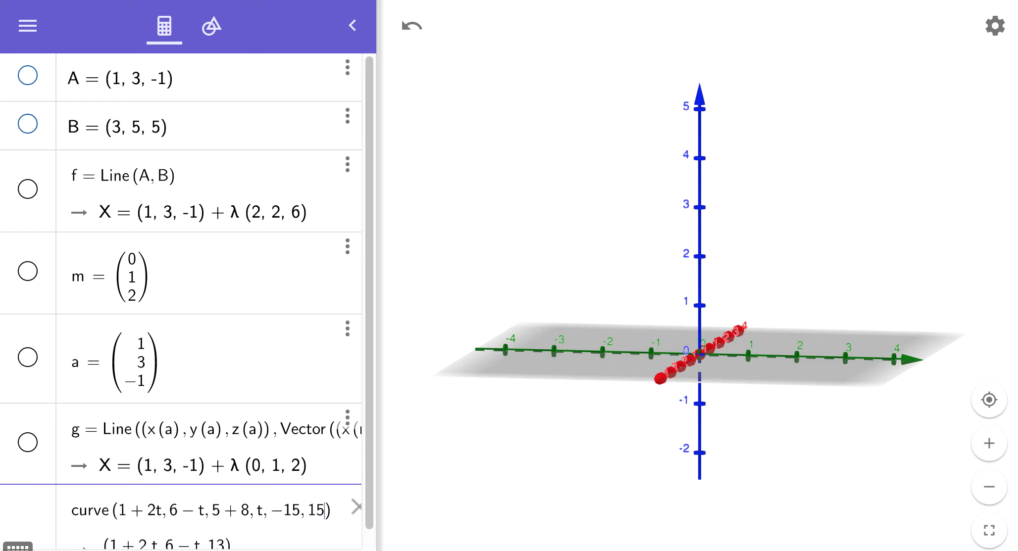
pyautogui.press('Return')
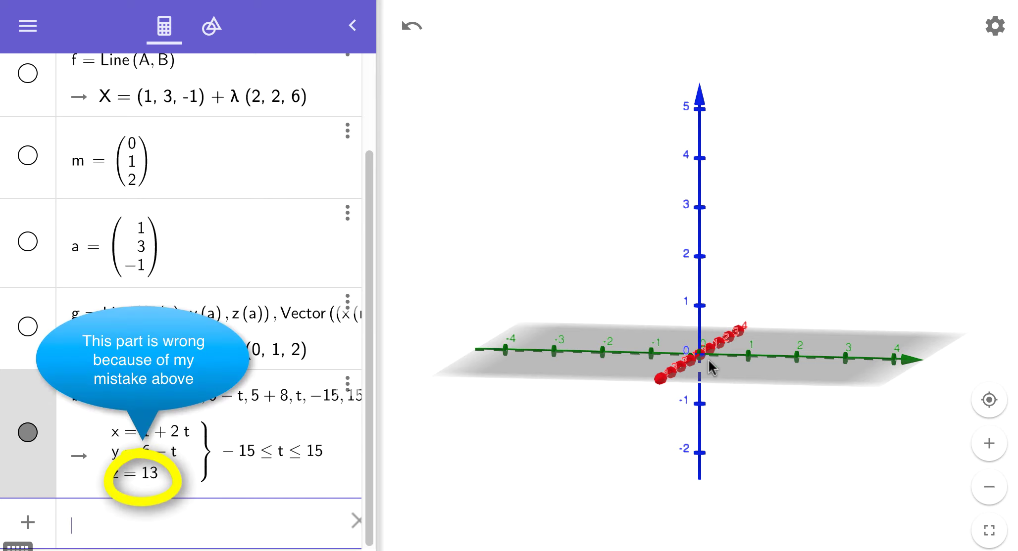
pyautogui.scroll(-5, 722, 349)
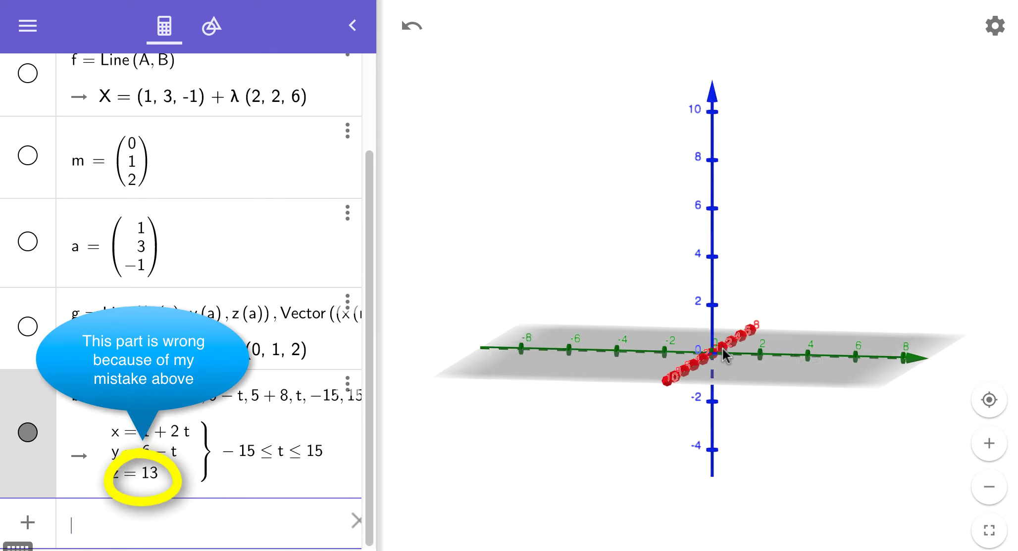
pyautogui.scroll(-3, 721, 349)
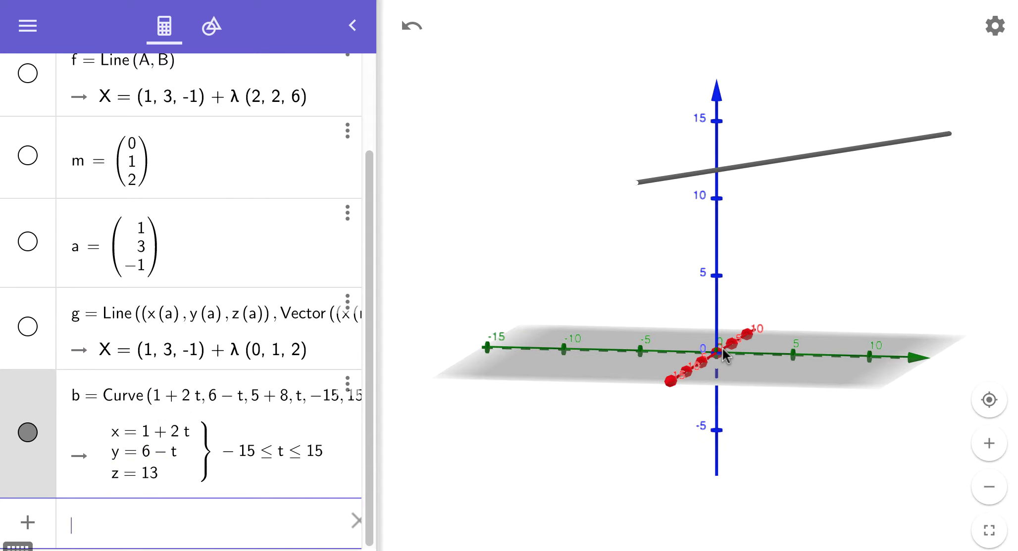
pyautogui.moveTo(840, 280); pyautogui.dragTo(727, 280)
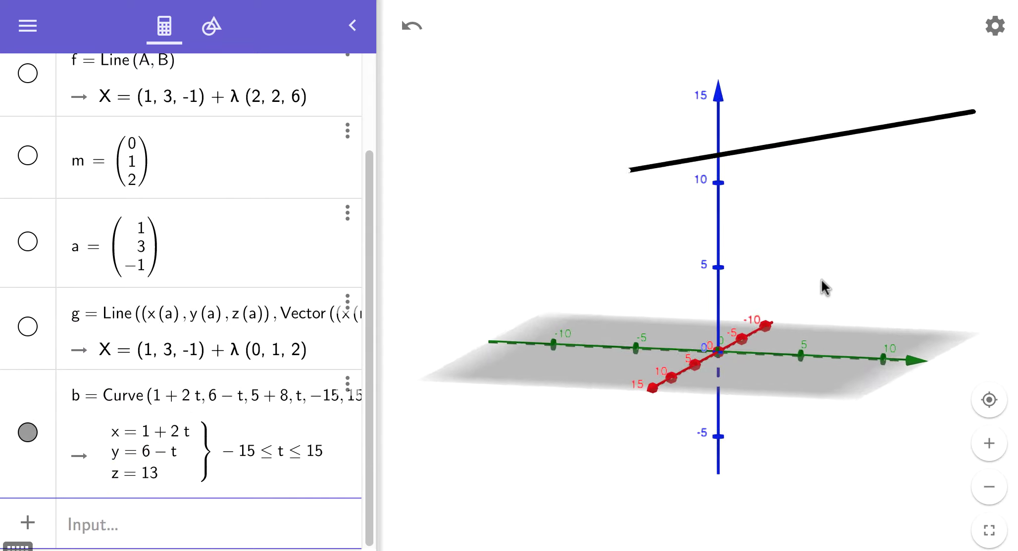